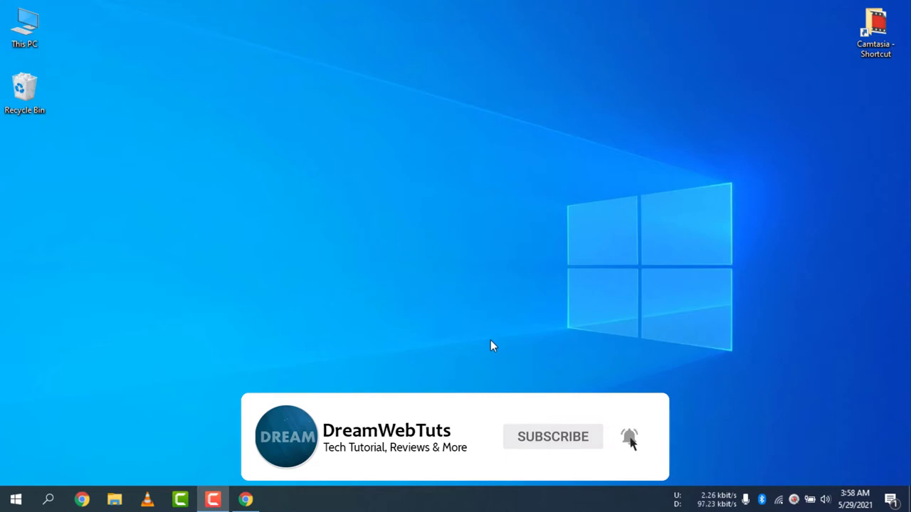
Switch to Chrome and look through Cloudflare's 1.1.1.1 page, including the WARP description and the available device downloads.
left_click(248, 498)
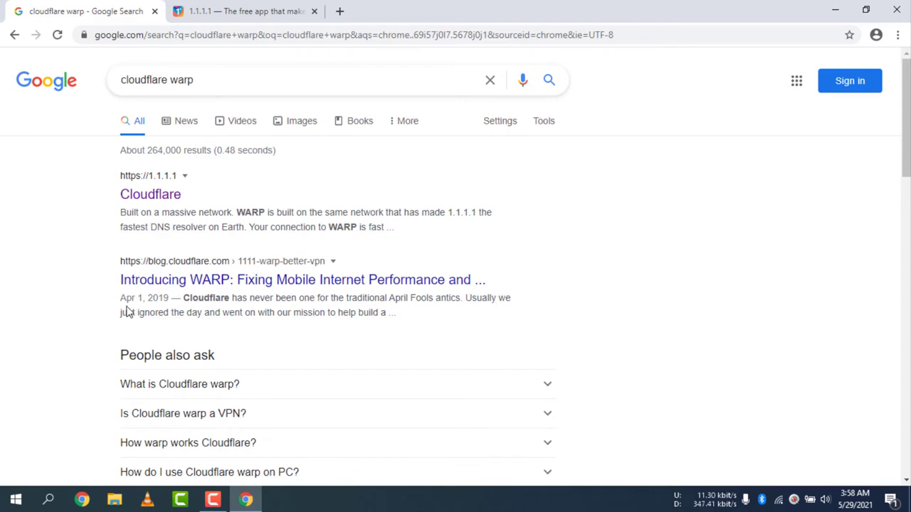
left_click(234, 14)
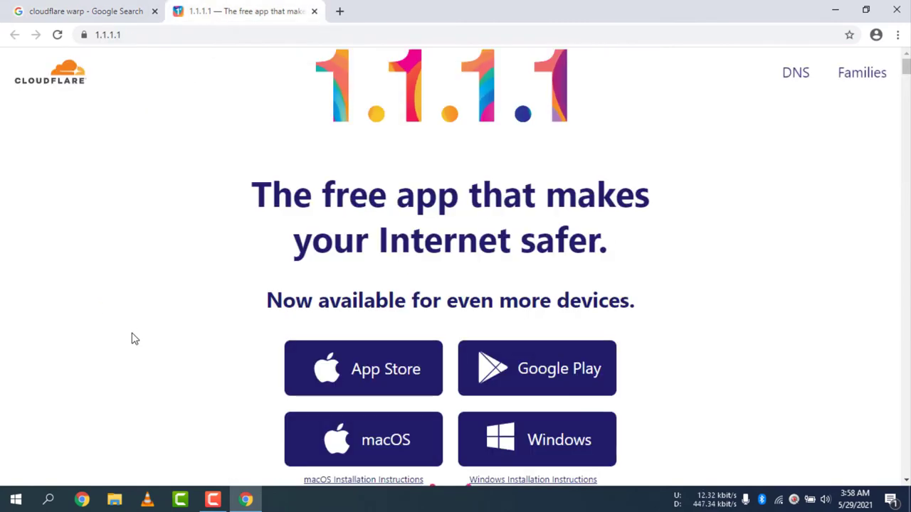
scroll(190, 325, "down", 5)
scroll(196, 326, "down", 8)
scroll(287, 348, "up", 5)
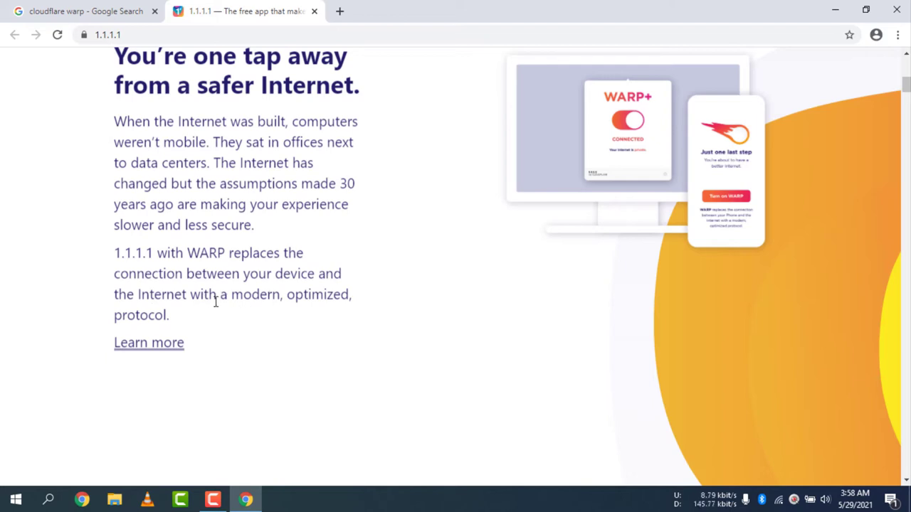
scroll(334, 336, "up", 10)
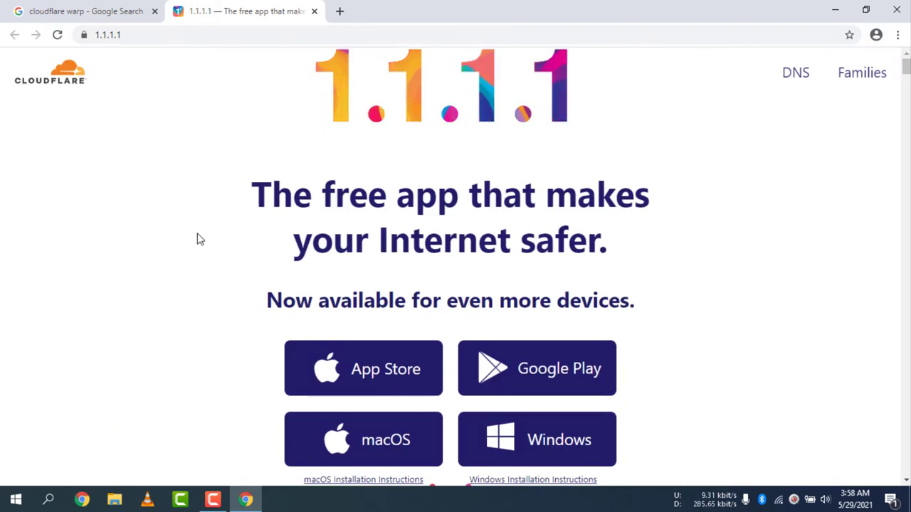
scroll(200, 257, "down", 1)
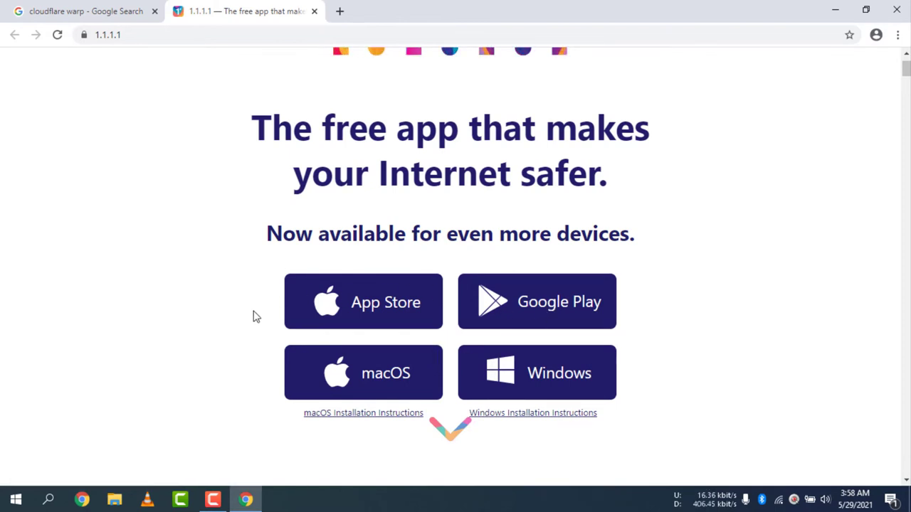
scroll(228, 318, "up", 1)
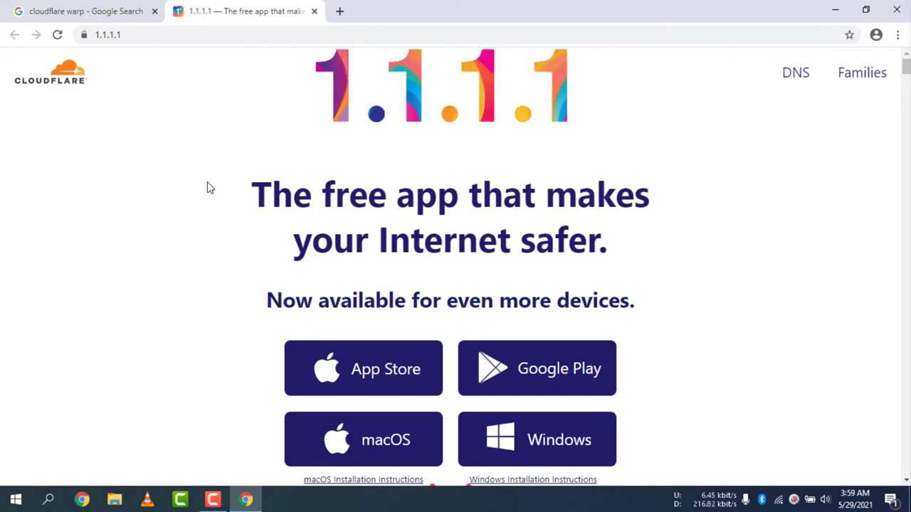
scroll(240, 238, "down", 5)
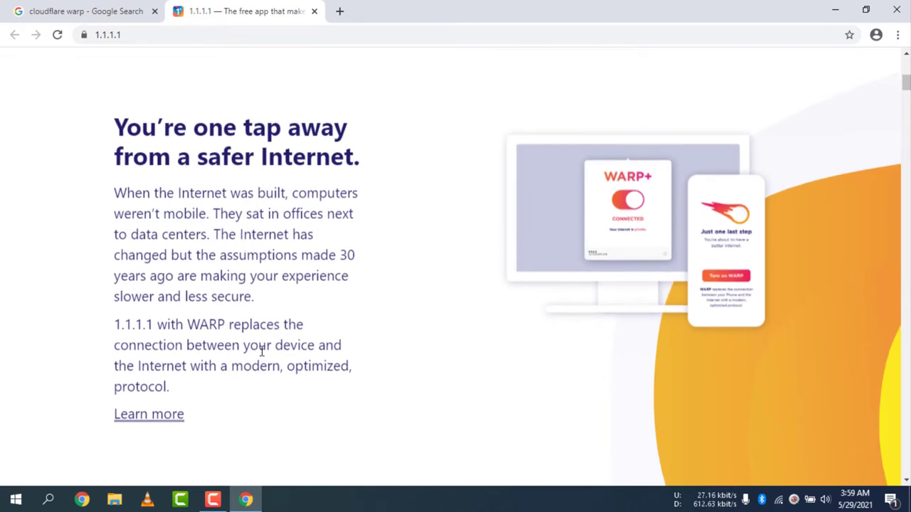
scroll(299, 345, "up", 8)
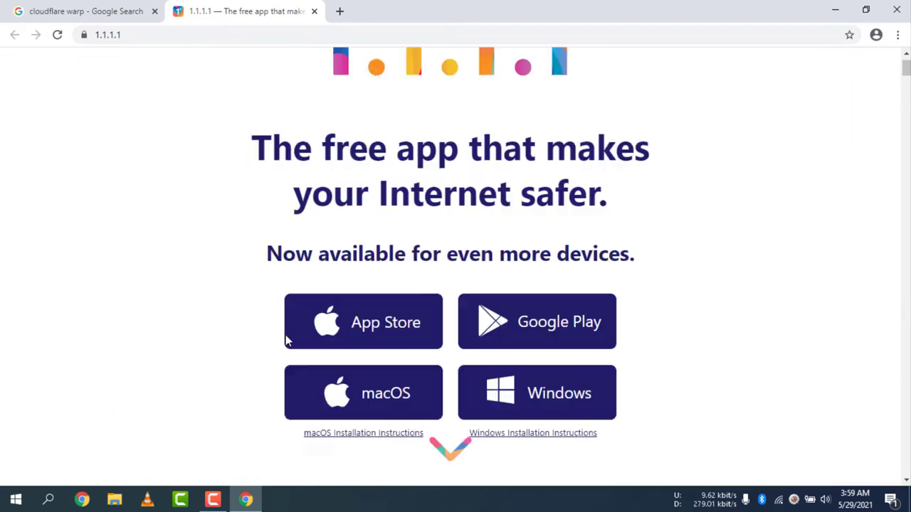
Revisit the "cloudflare warp" Google search and close it, leaving only the 1.1.1.1 page open.
left_click(102, 12)
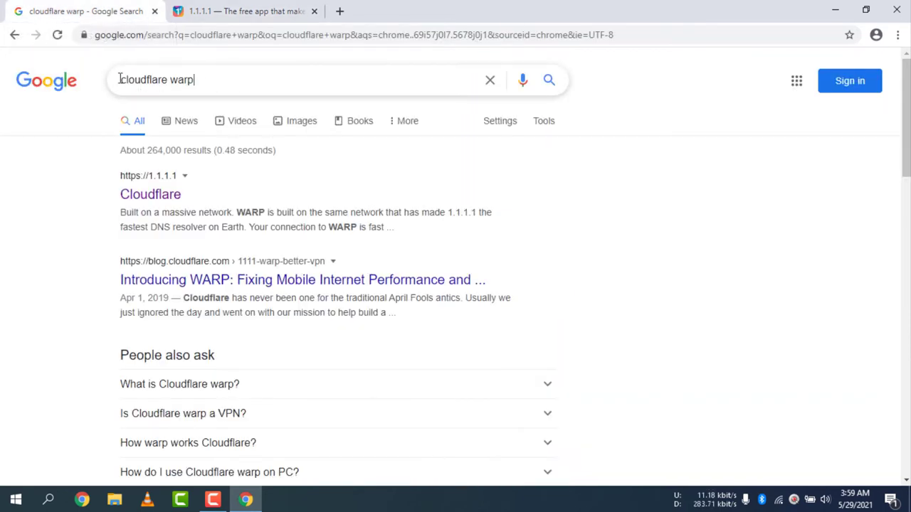
left_click_drag(119, 79, 84, 190)
left_click(137, 214)
left_click(213, 11)
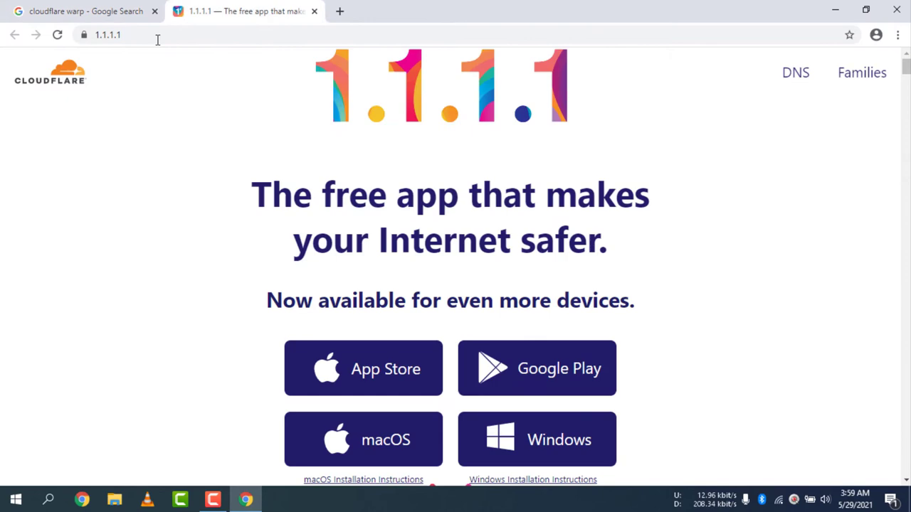
left_click(155, 12)
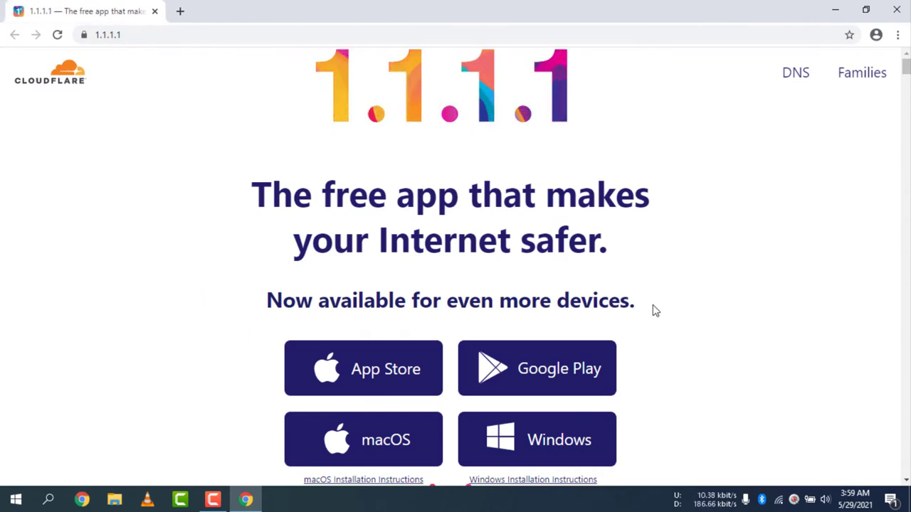
Download the Windows version of the WARP installer from the 1.1.1.1 page.
scroll(669, 401, "down", 6)
scroll(667, 405, "up", 6)
scroll(665, 402, "down", 1)
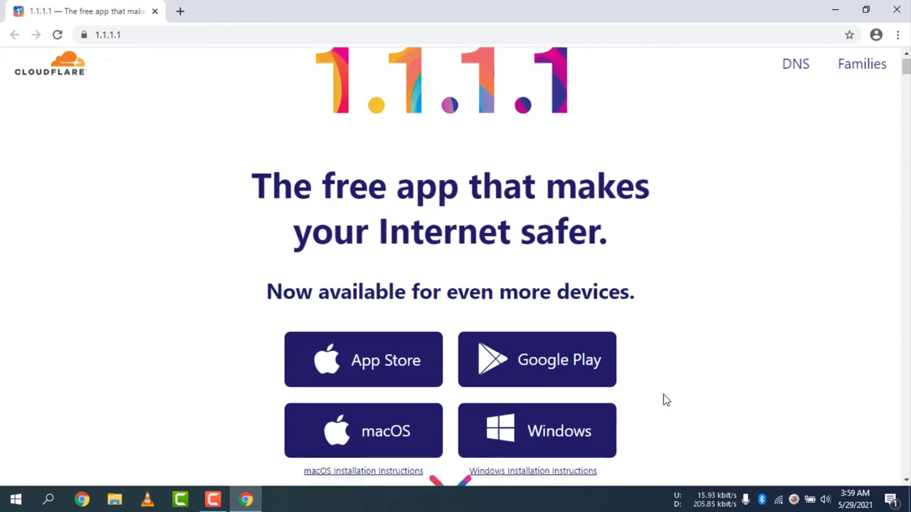
left_click(558, 377)
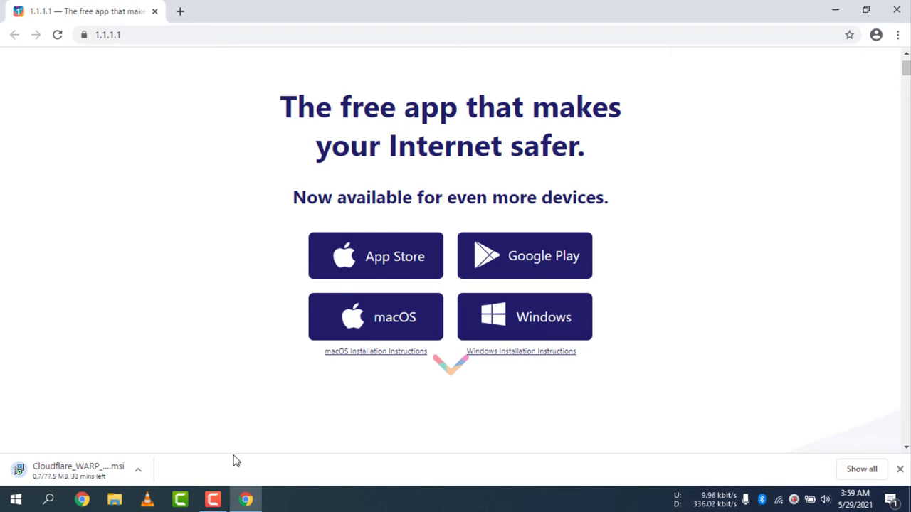
left_click(212, 499)
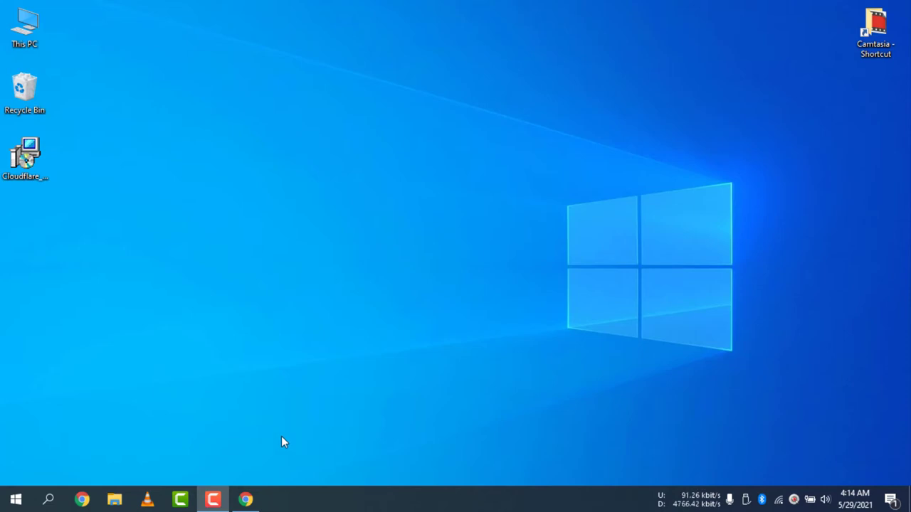
Run the Cloudflare_WARP_Release-x64 installer from the desktop and install Cloudflare WARP.
left_click(25, 158)
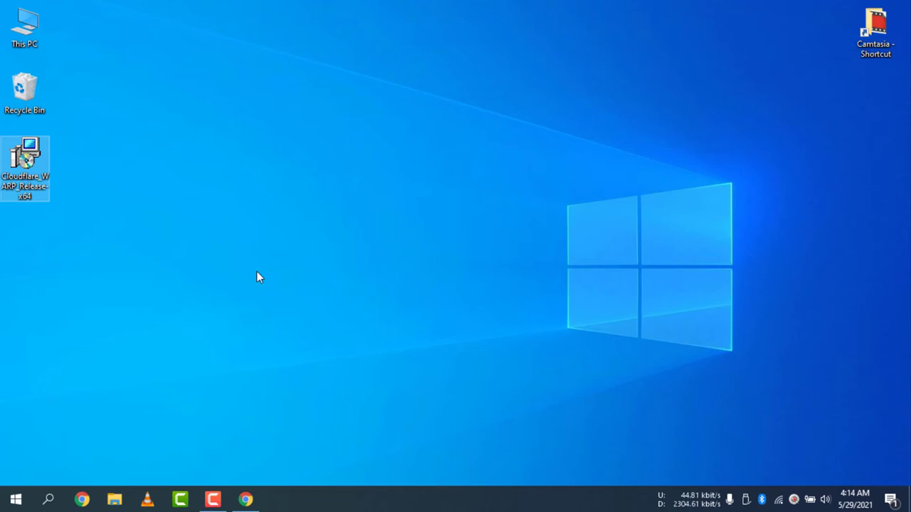
left_click(192, 286)
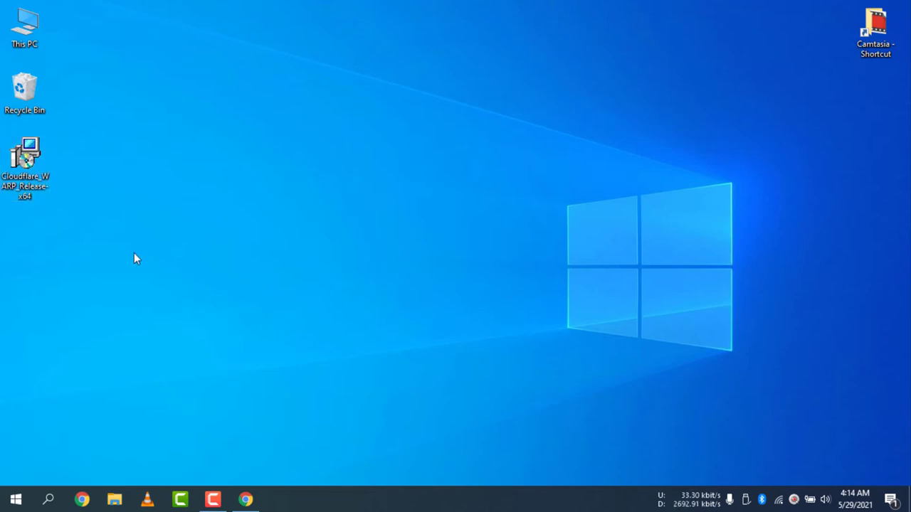
double_click(25, 157)
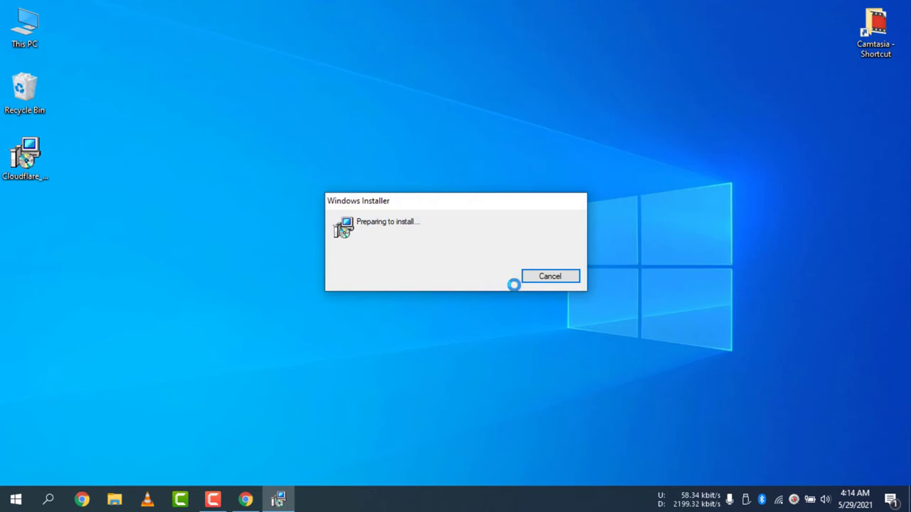
left_click(532, 355)
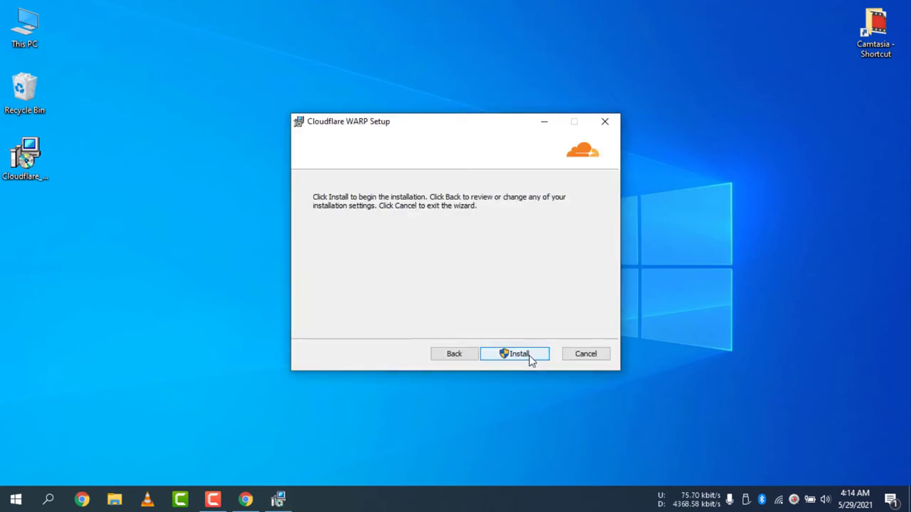
left_click(530, 354)
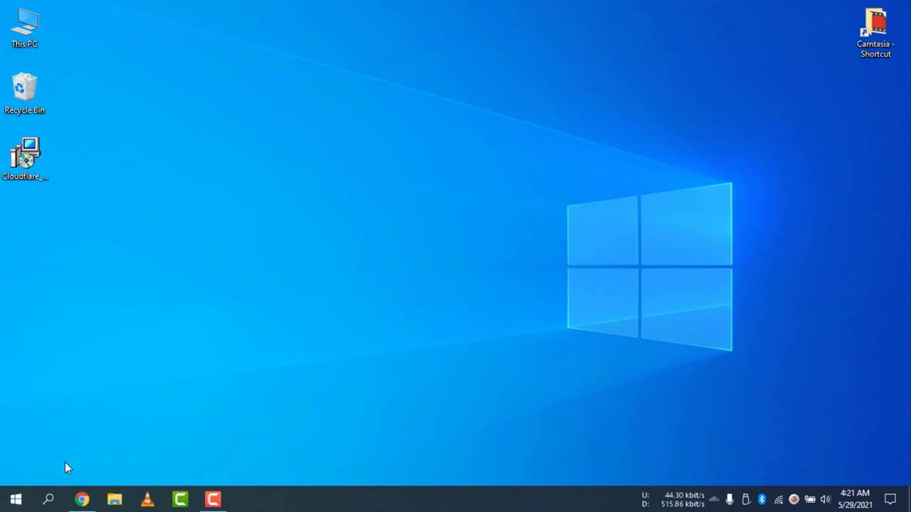
Launch the newly installed Cloudflare WARP app and accept its privacy policy and terms of service.
left_click(15, 501)
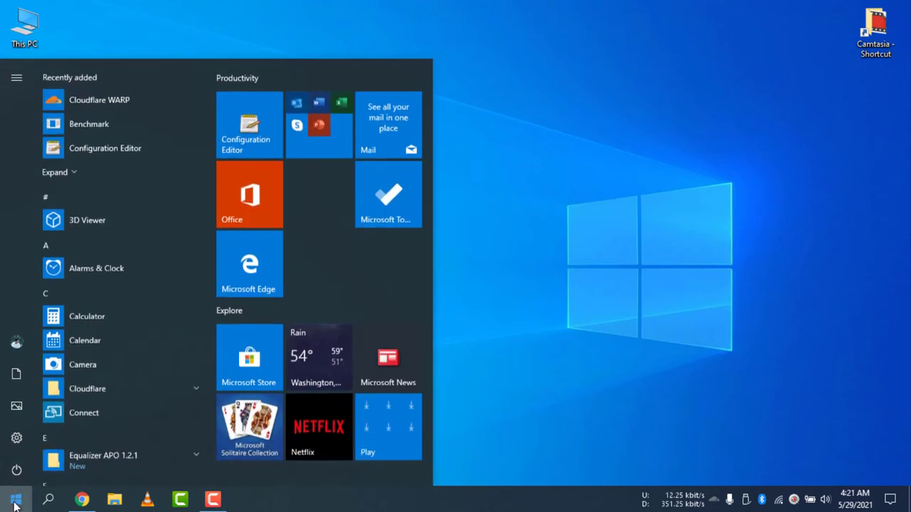
left_click(141, 99)
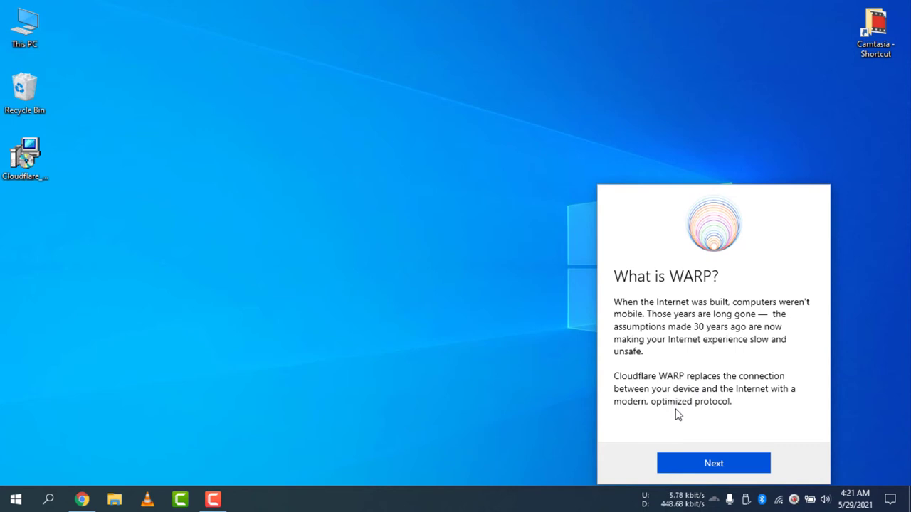
left_click(727, 461)
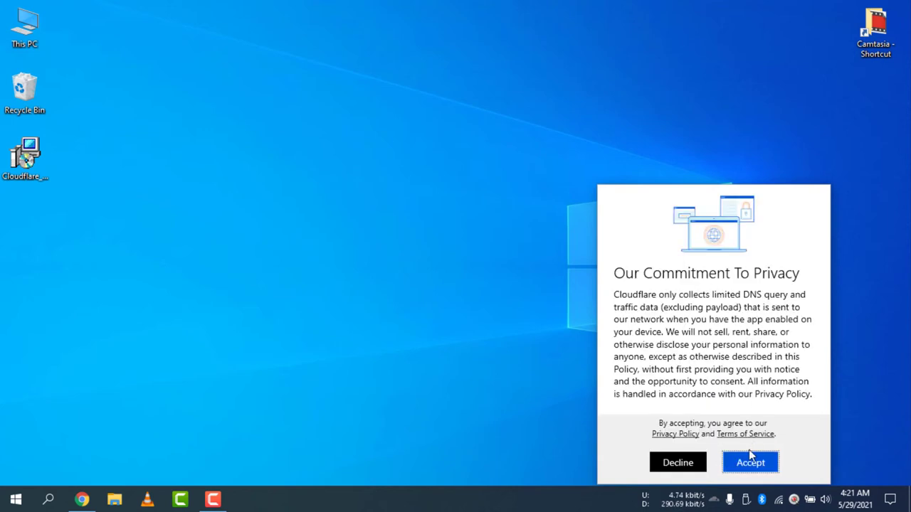
left_click(750, 456)
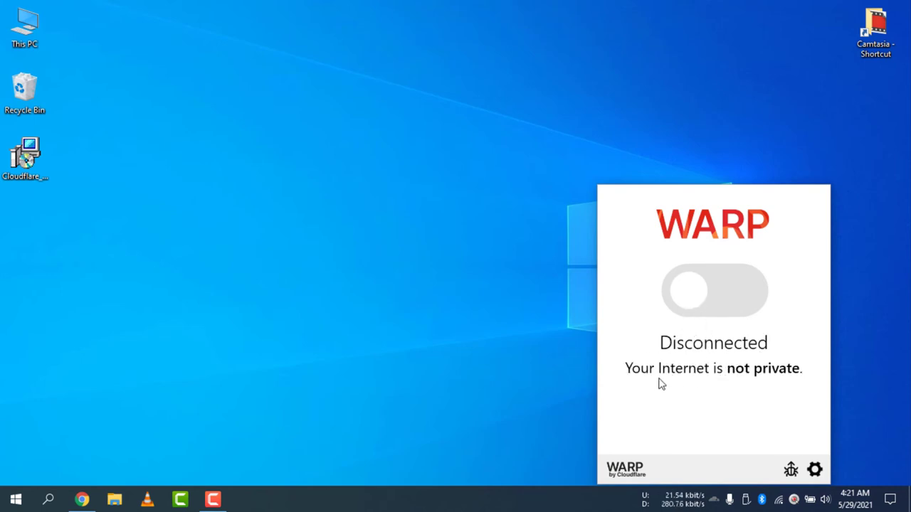
Turn on the WARP connection, dismiss its window, and check the Cloudflare WARP icon among the system notification icons.
left_click(734, 303)
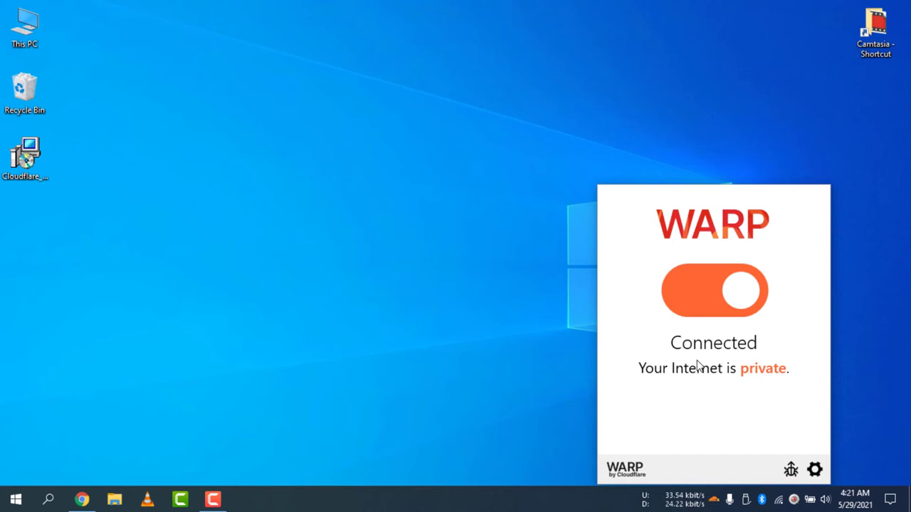
left_click(391, 367)
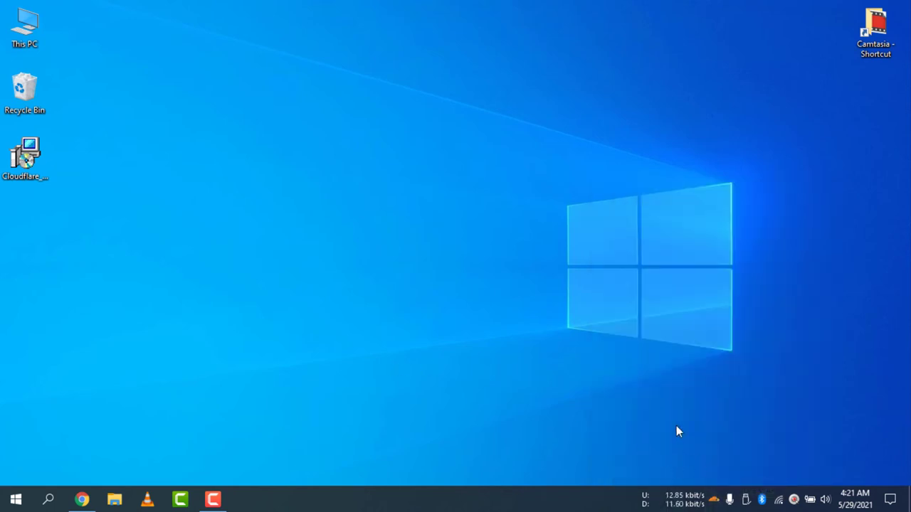
left_click(713, 501)
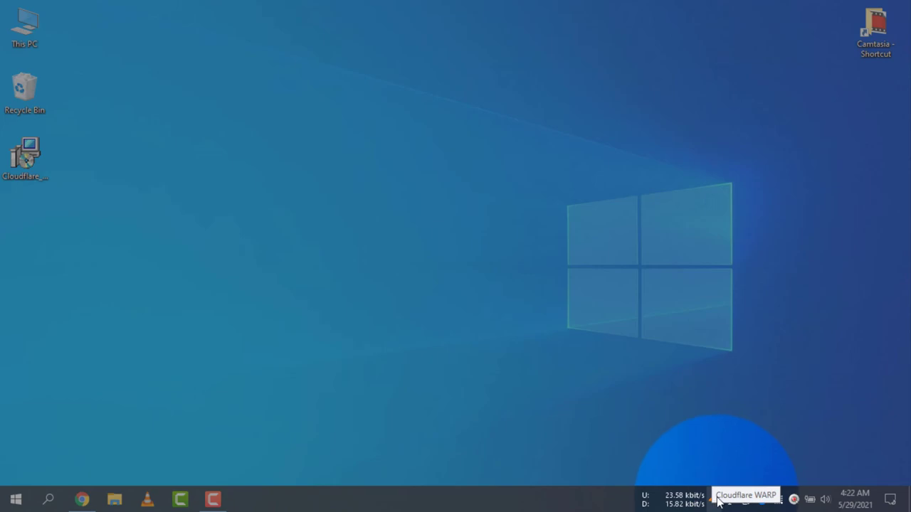
left_click(365, 408)
Visit medium.com in a new Chrome tab to test access over WARP, then close that tab and minimize the browser.
left_click(82, 499)
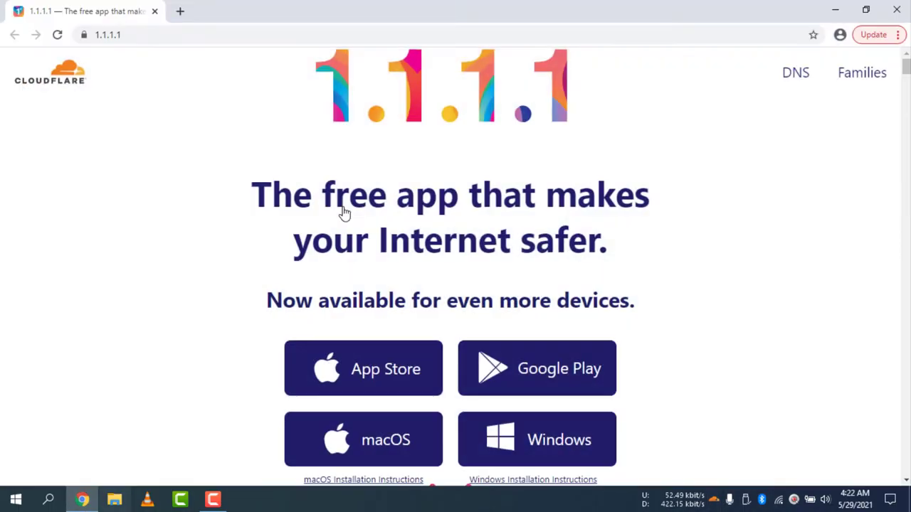
left_click(181, 13)
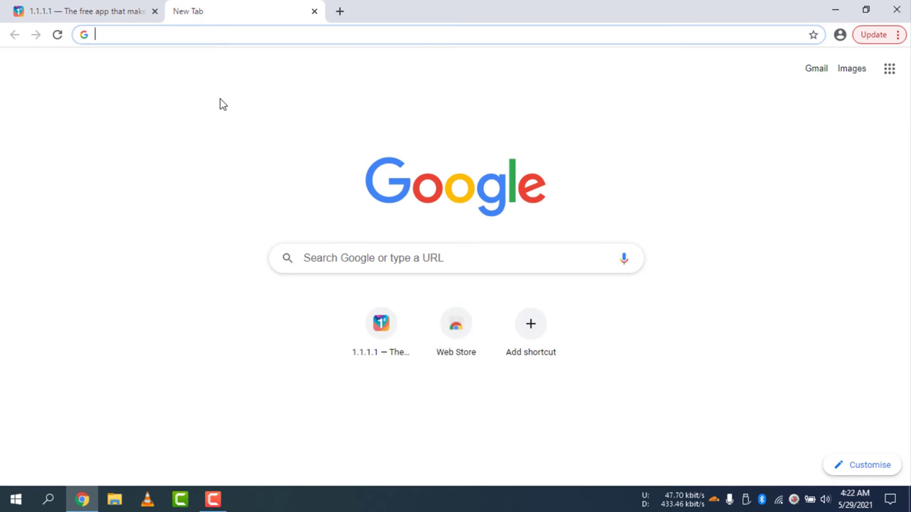
type("mediu")
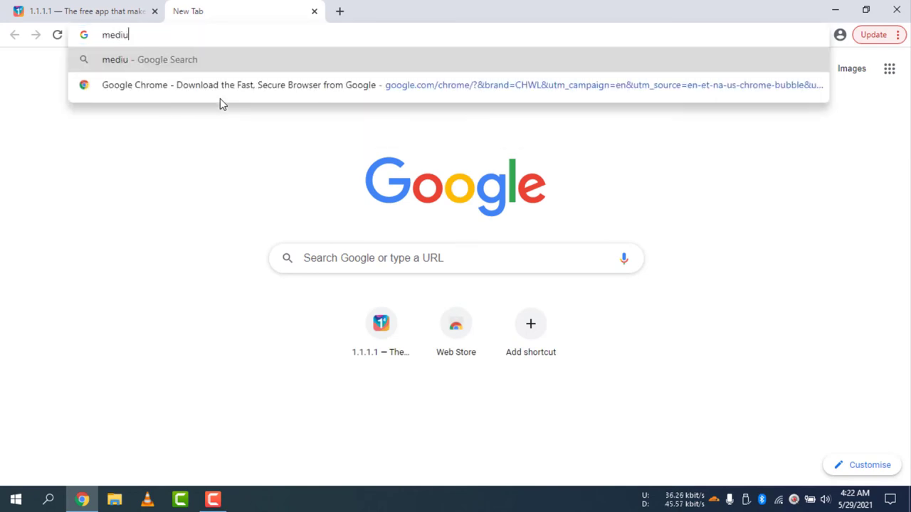
type("m.com")
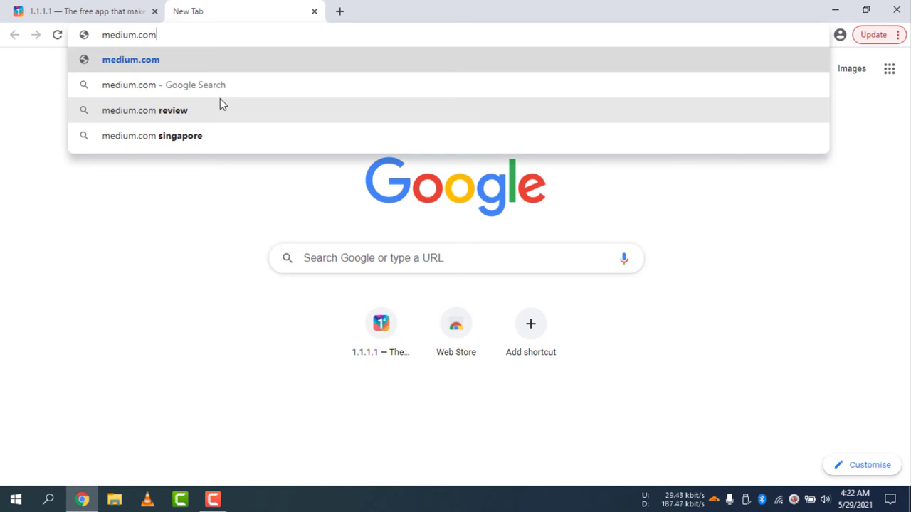
key("Return")
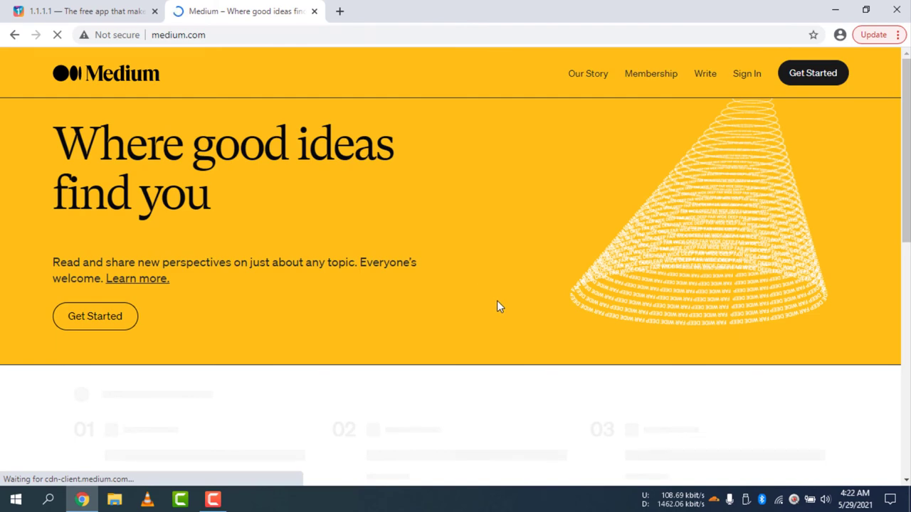
scroll(475, 352, "down", 10)
scroll(475, 342, "up", 10)
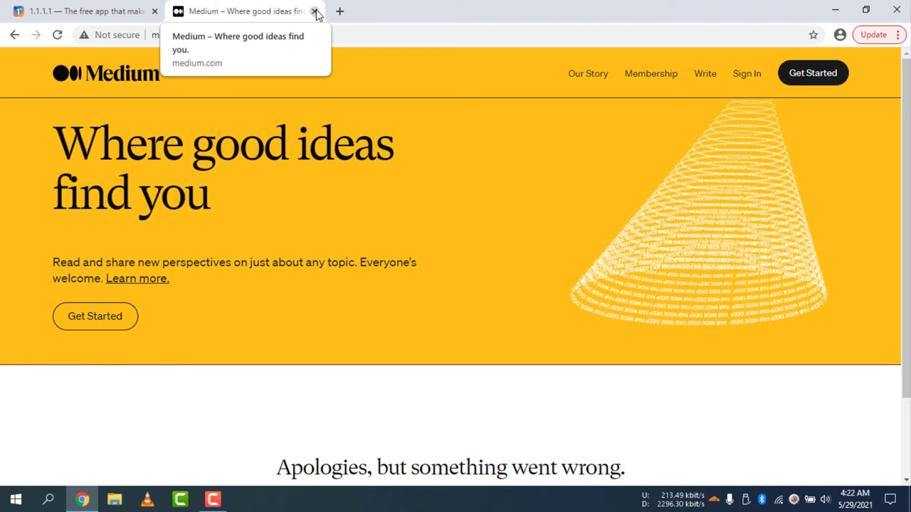
left_click(315, 12)
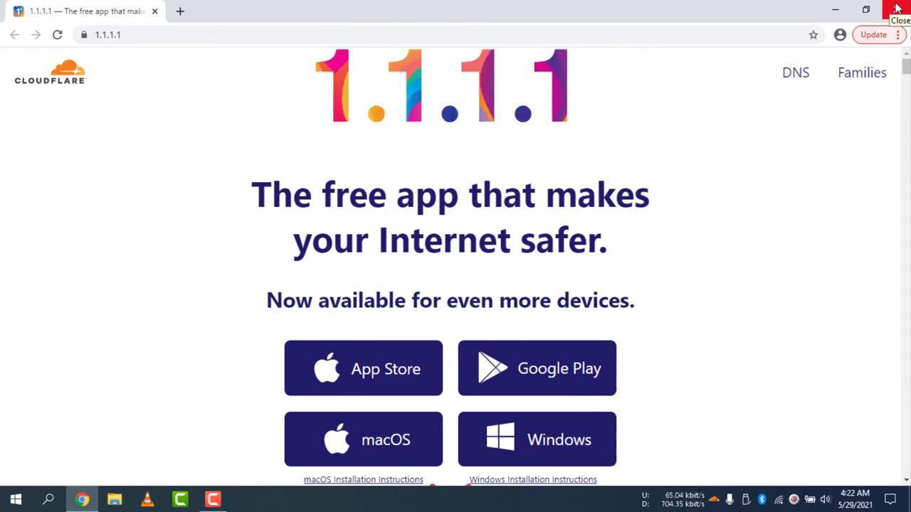
left_click(836, 9)
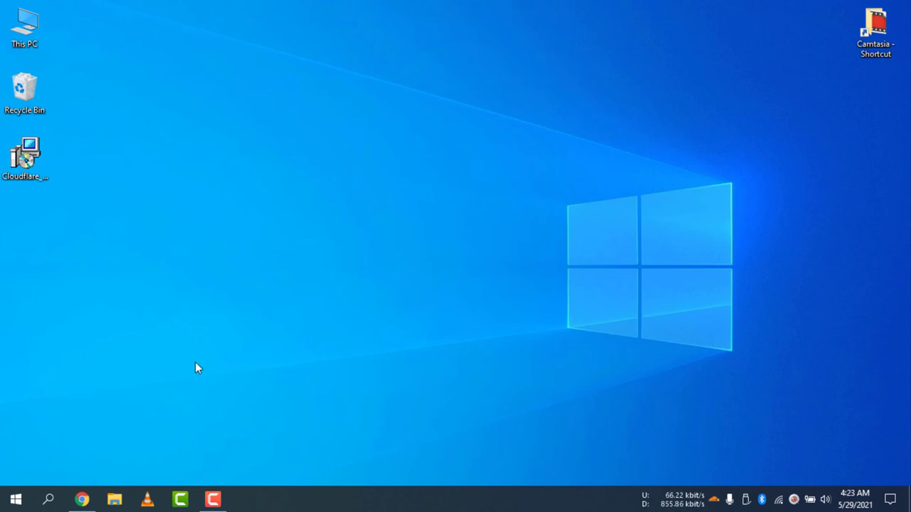
Restore Chrome and review the device download options on the 1.1.1.1 page again.
left_click(82, 499)
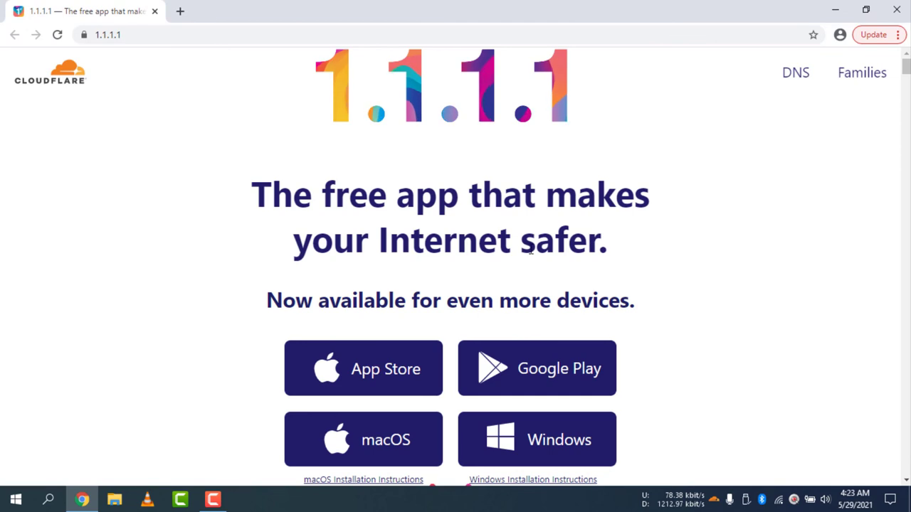
scroll(555, 282, "down", 5)
scroll(589, 329, "up", 3)
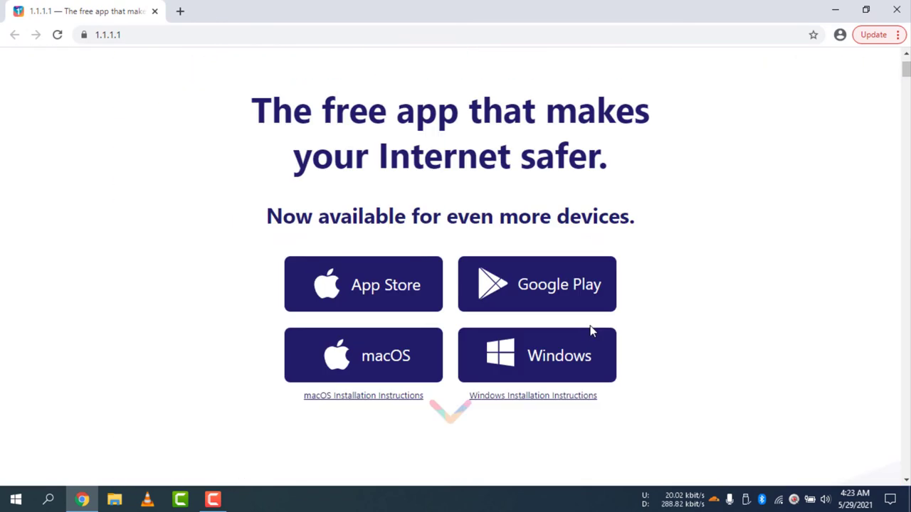
scroll(589, 329, "up", 1)
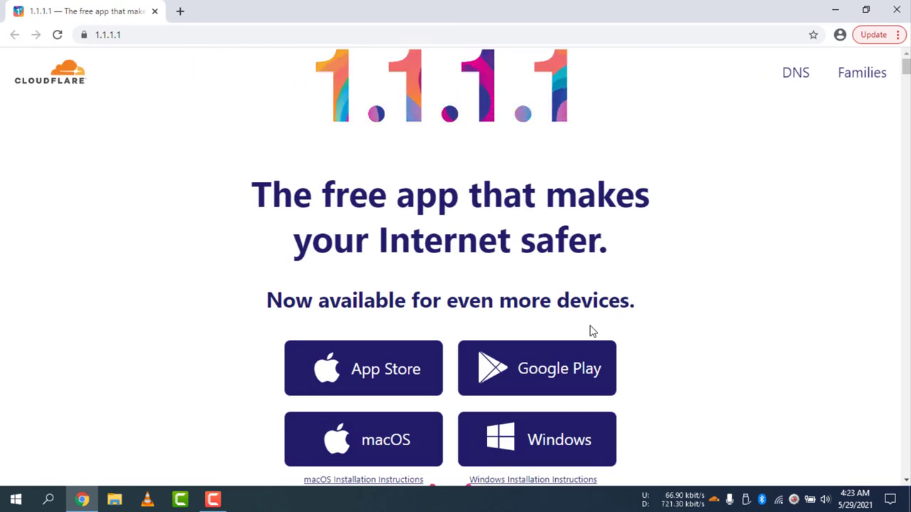